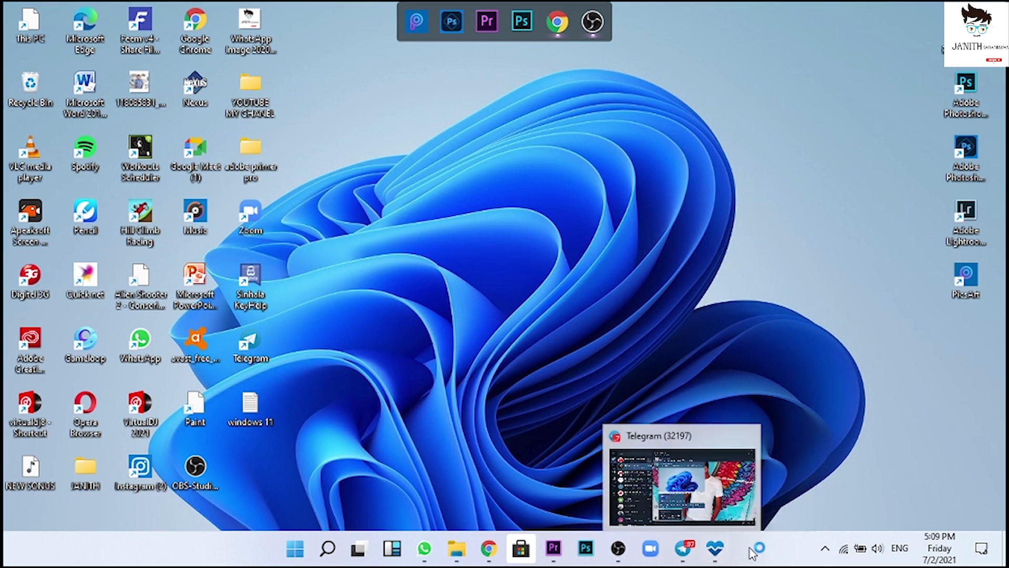
Open PC Health Check, check whether this PC meets the Windows 11 requirements, and dismiss the result
left_click(714, 548)
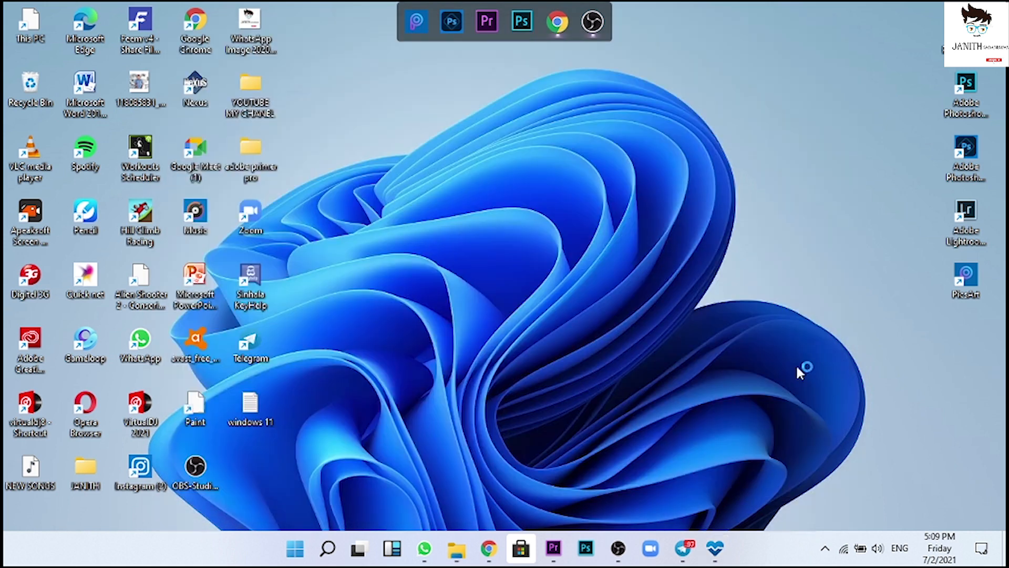
left_click(710, 548)
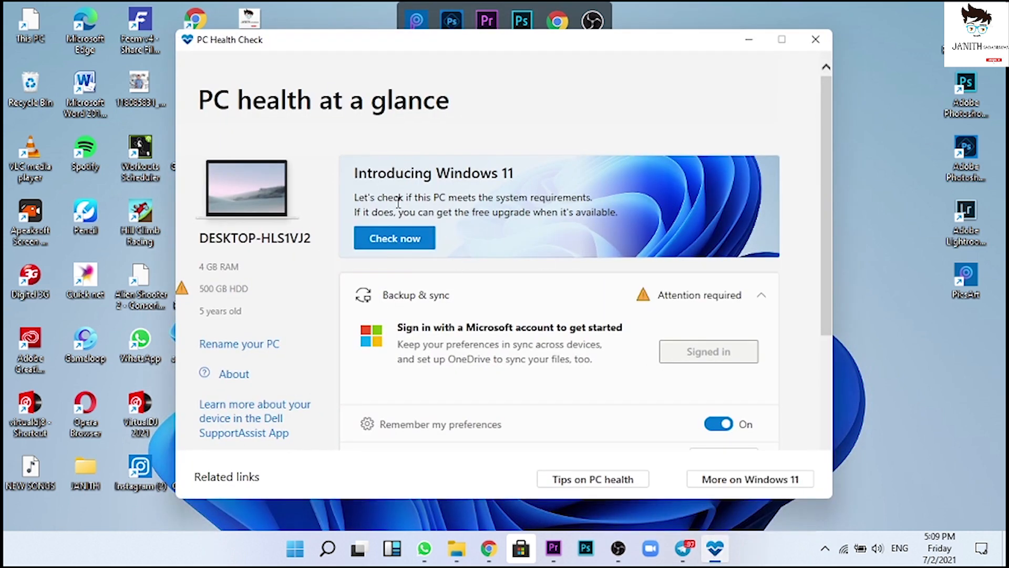
left_click(405, 240)
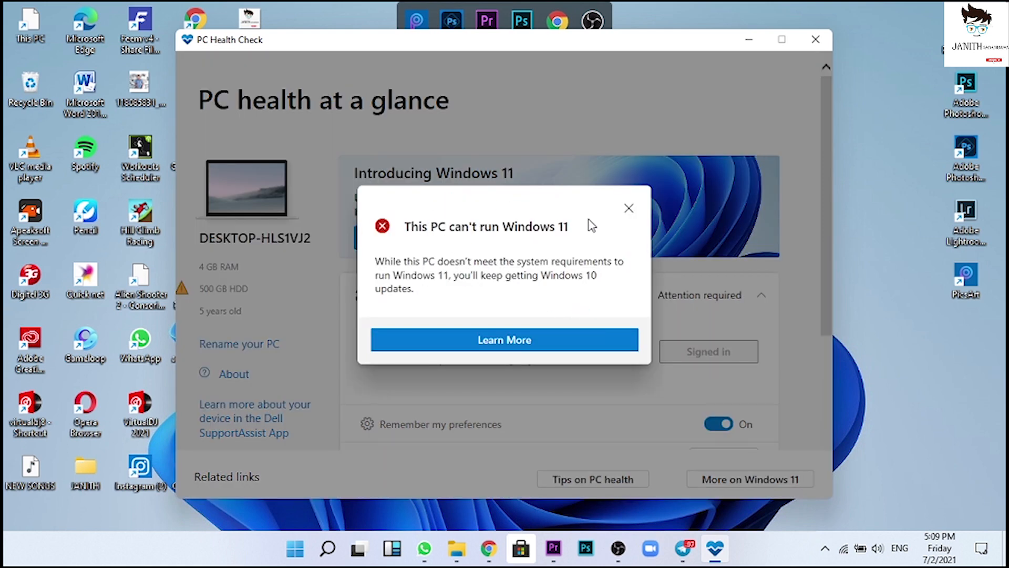
left_click(629, 209)
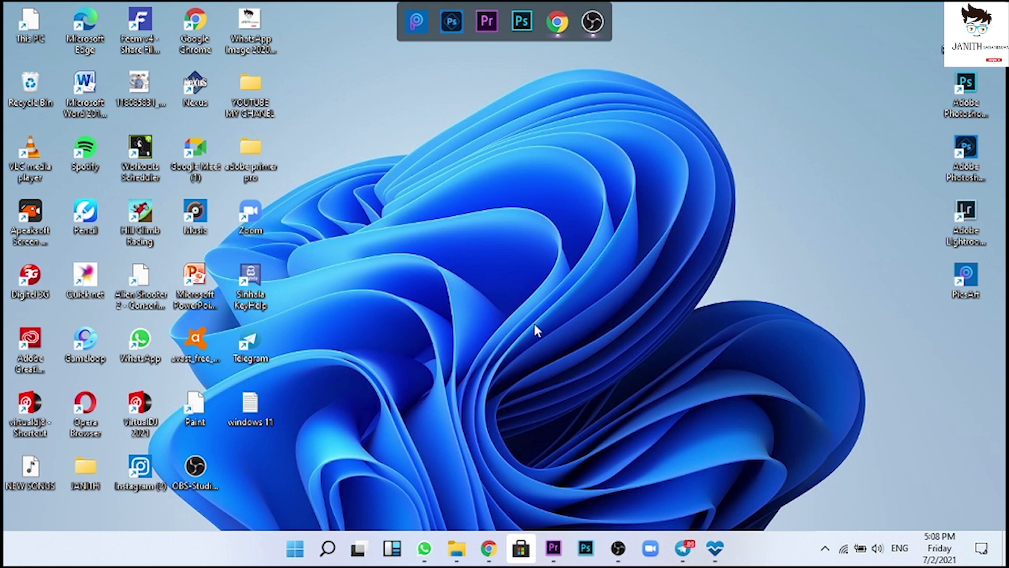
Close the Windows setup program while it is still loading
mouse_move(491, 555)
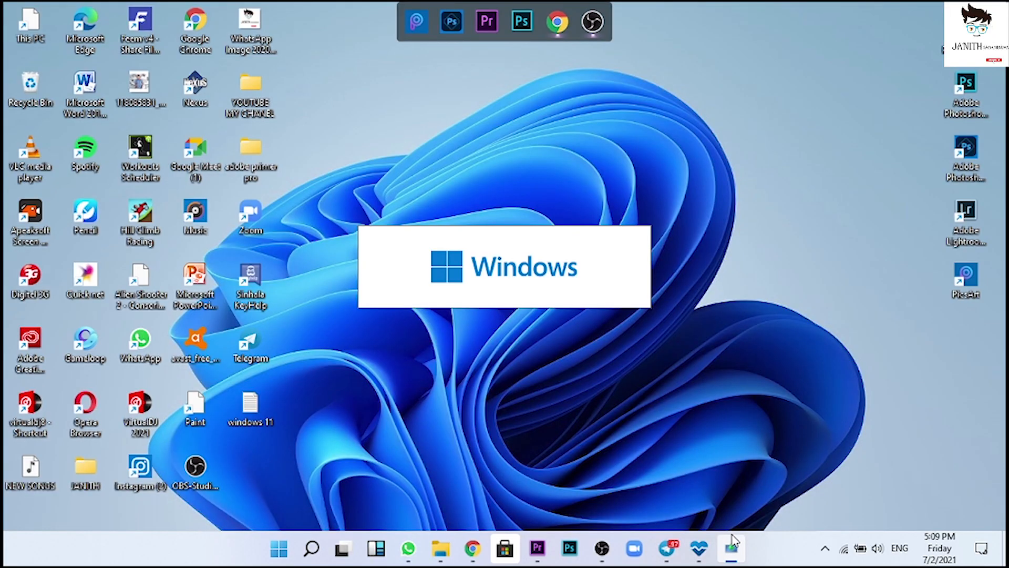
right_click(732, 549)
left_click(717, 516)
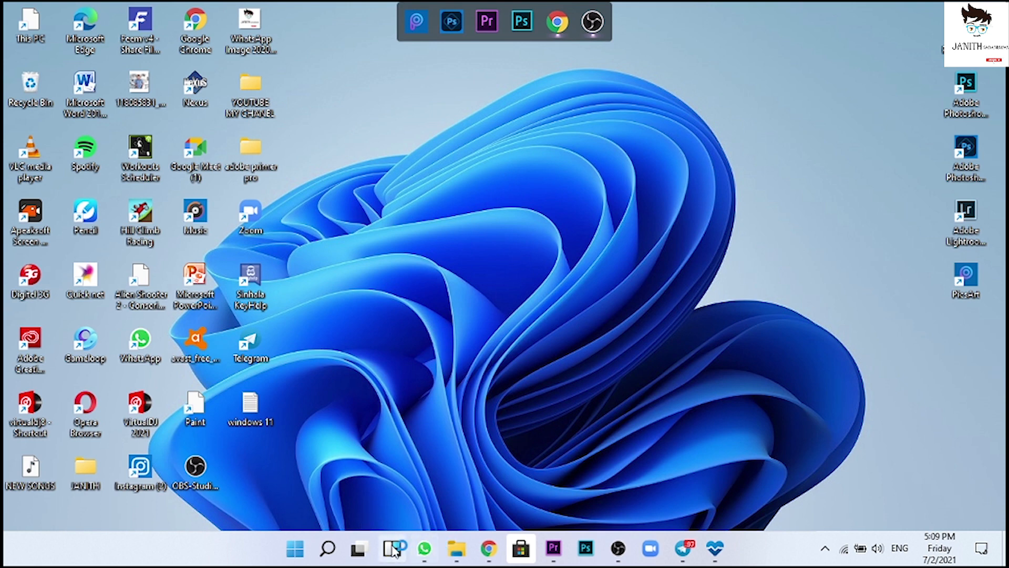
Close the films (E:) folder window and clear the "screenshot" search in the DVD drive window
mouse_move(458, 547)
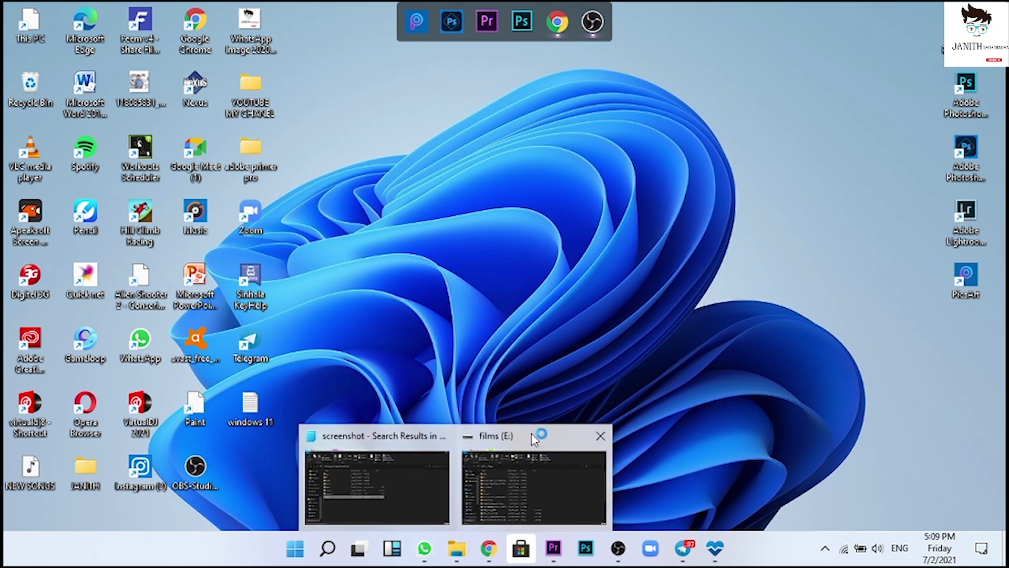
left_click(601, 436)
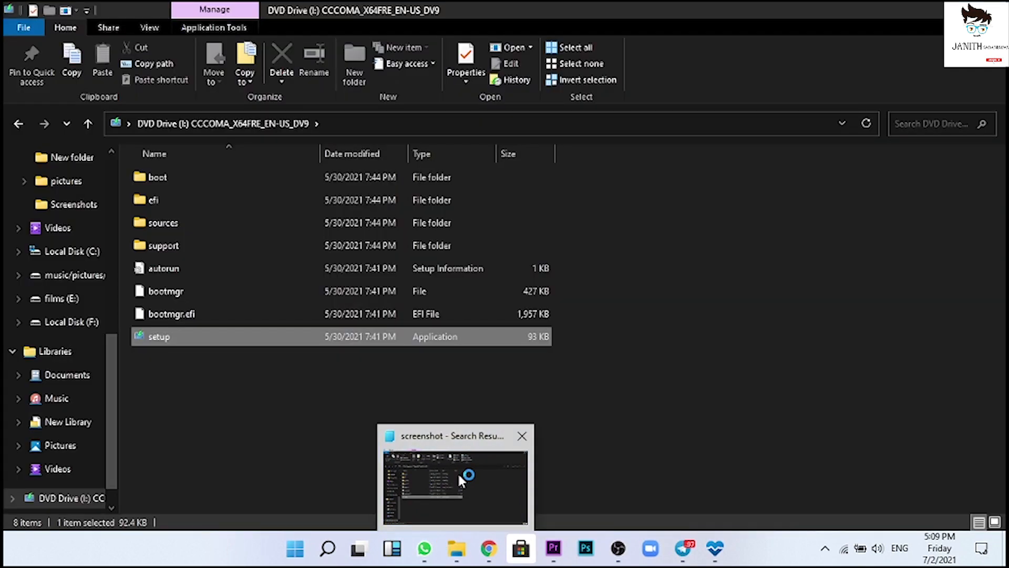
left_click(458, 472)
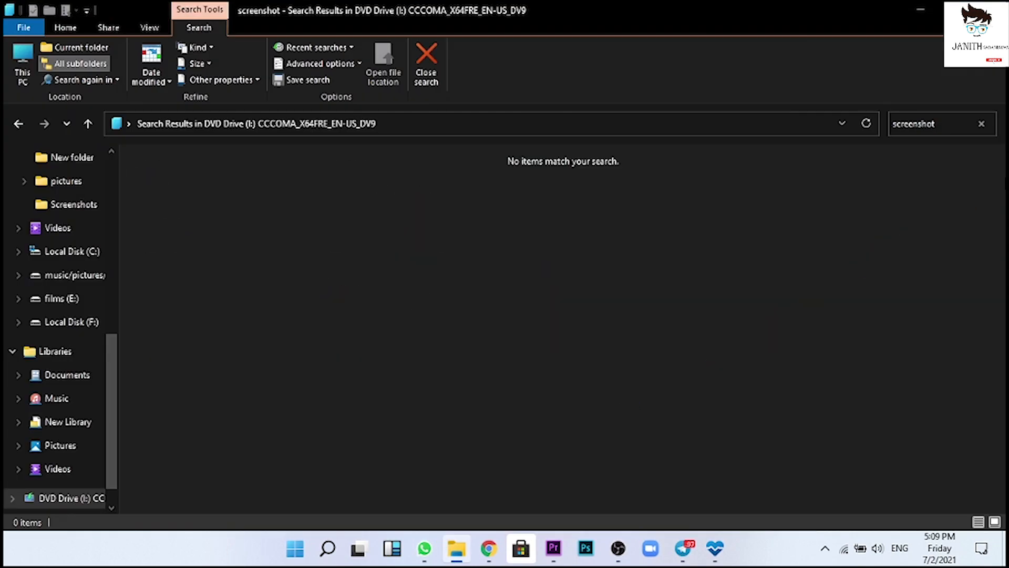
left_click(981, 123)
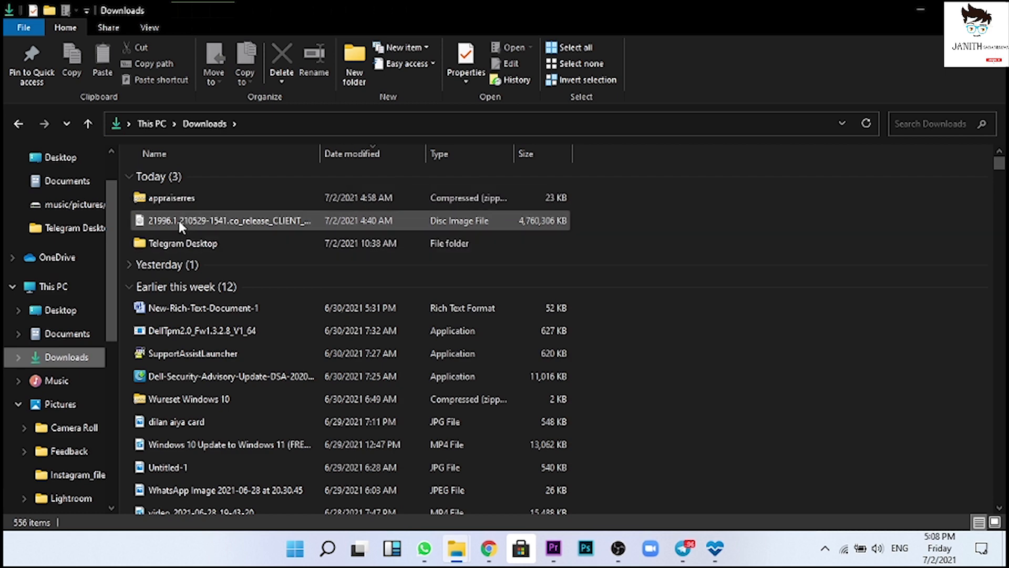
Mount the 21996.1.210529-1541 Windows disc image from Downloads and return to the root of the mounted DVD drive
left_click(181, 220)
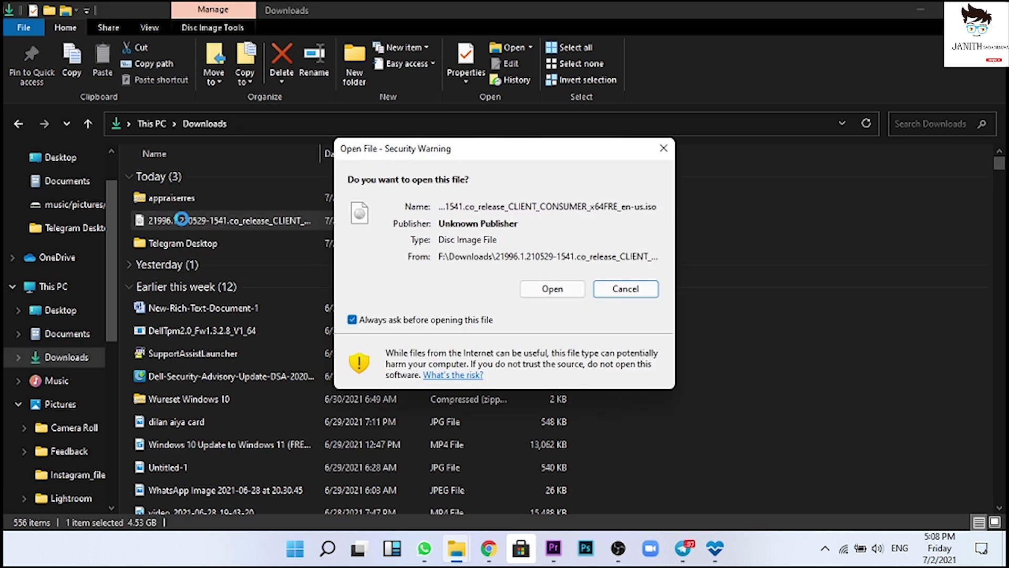
left_click(553, 289)
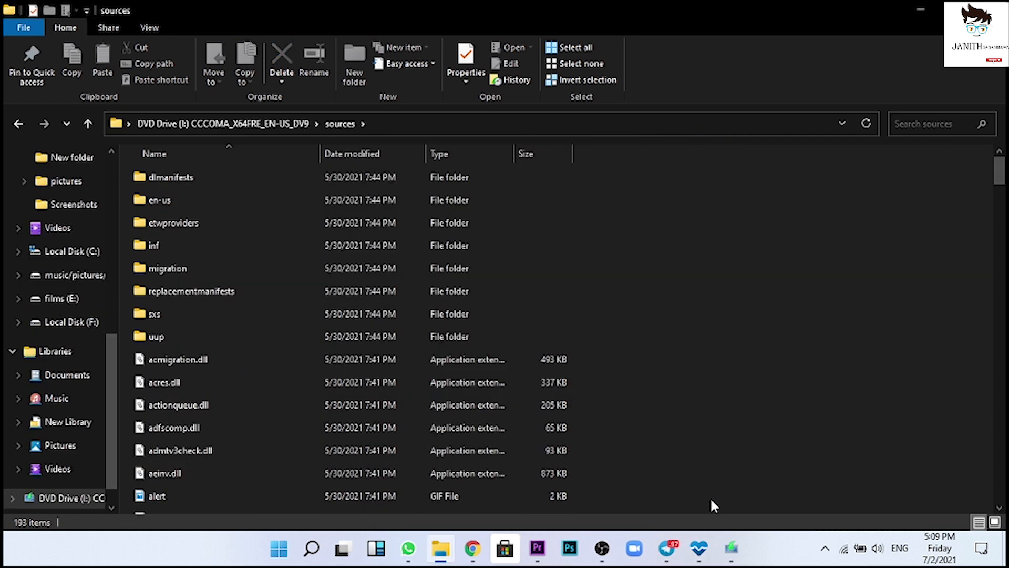
left_click(18, 124)
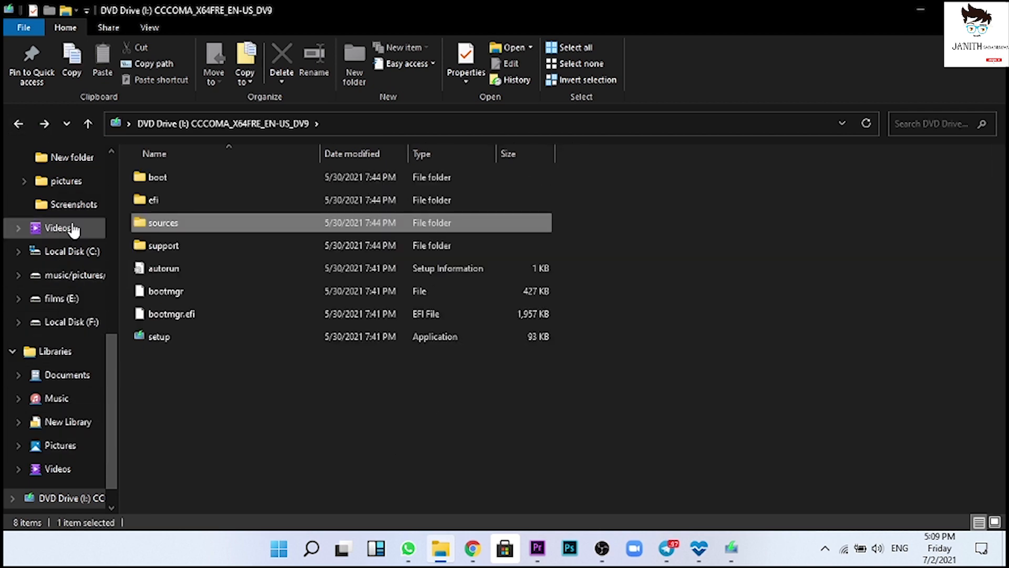
Open appraiserres.dll from the appraiserres archive in Downloads with Notepad and maximize the window
scroll(73, 221, "up", 3)
left_click(67, 204)
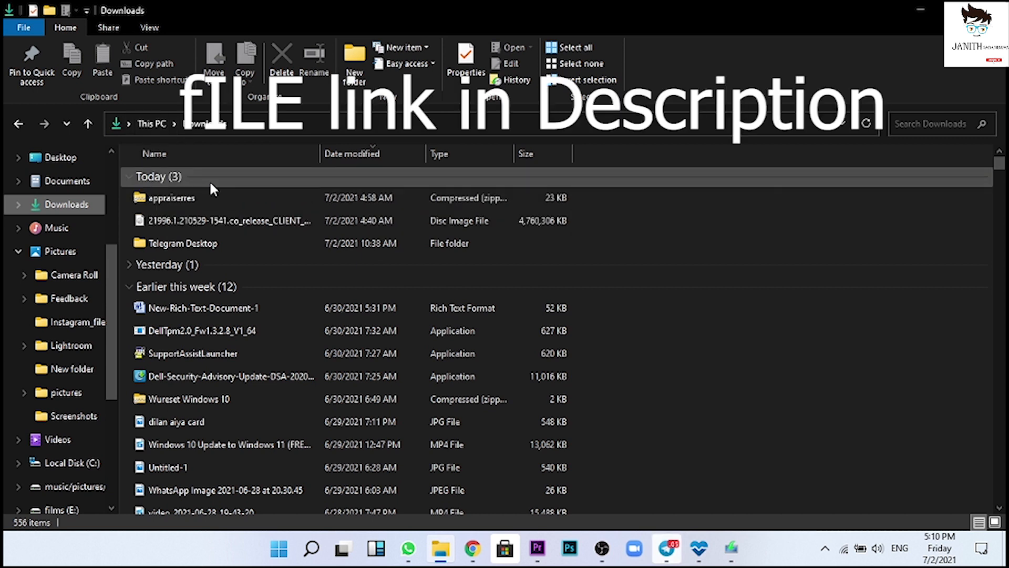
double_click(187, 199)
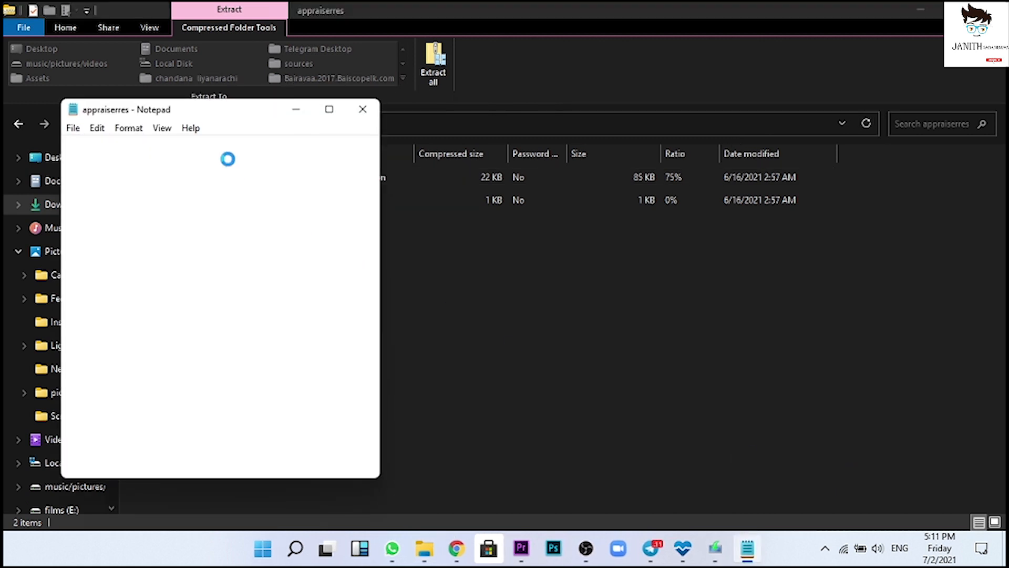
left_click(330, 110)
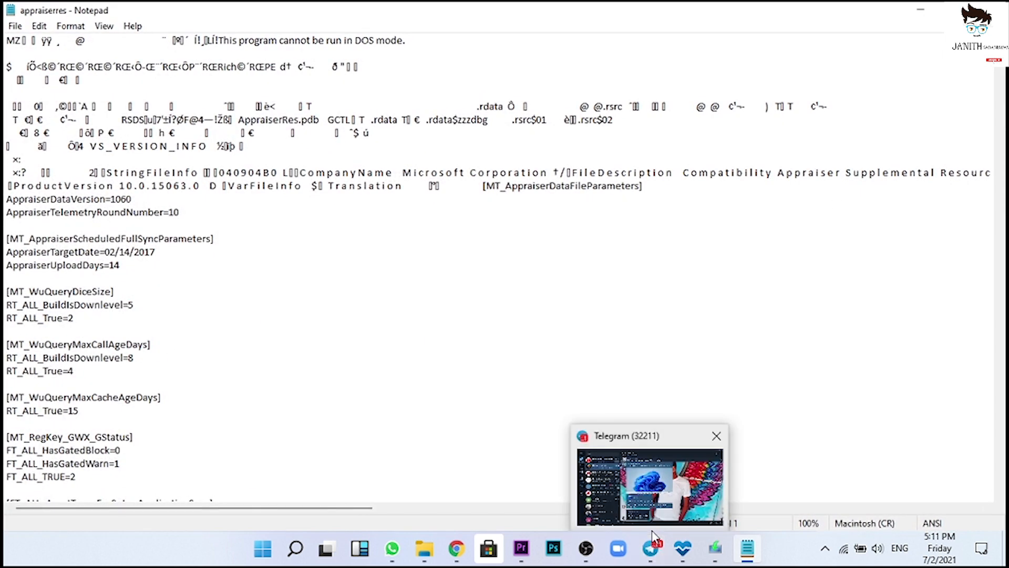
Copy the entire contents of the appraiserres file and minimize Notepad
key("ctrl+a")
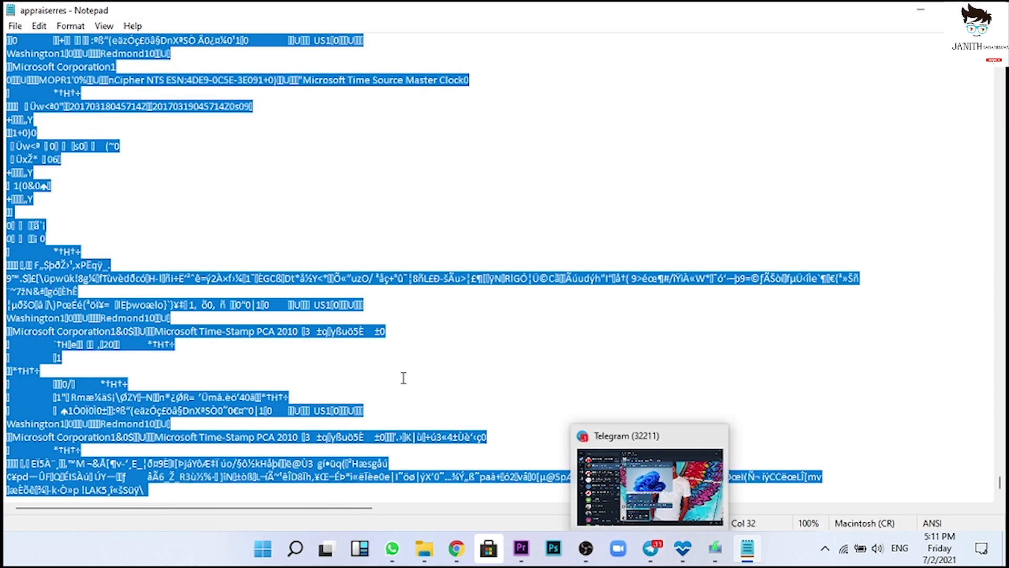
right_click(376, 330)
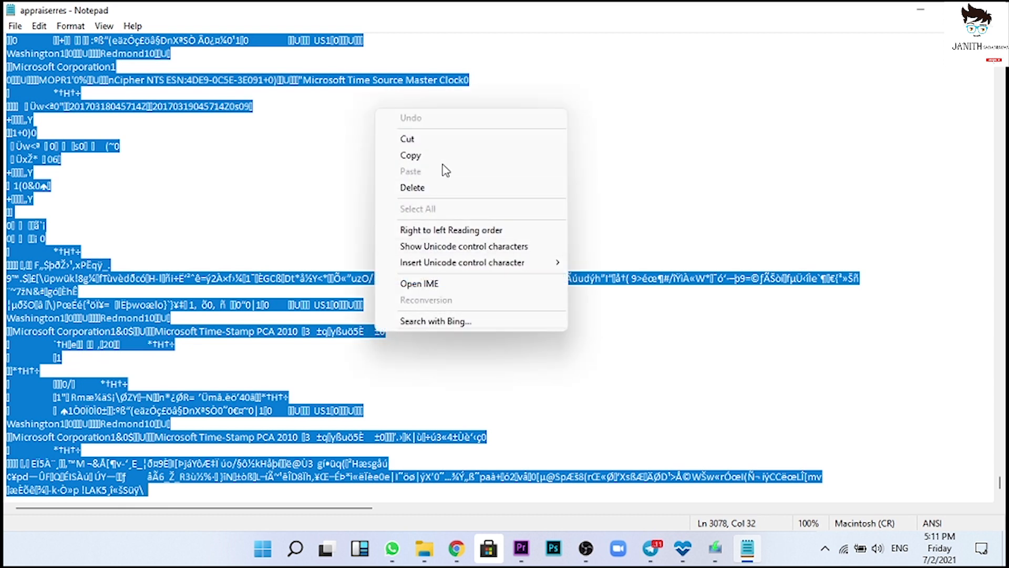
left_click(417, 155)
left_click(920, 9)
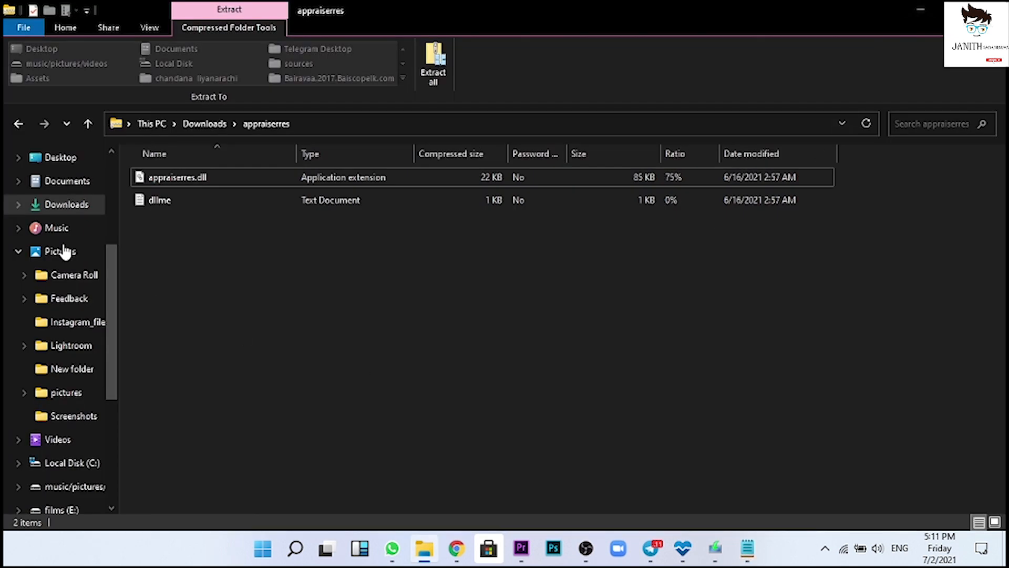
Open the sources folder on the mounted DVD drive and try to paste into it
scroll(48, 439, "down", 2)
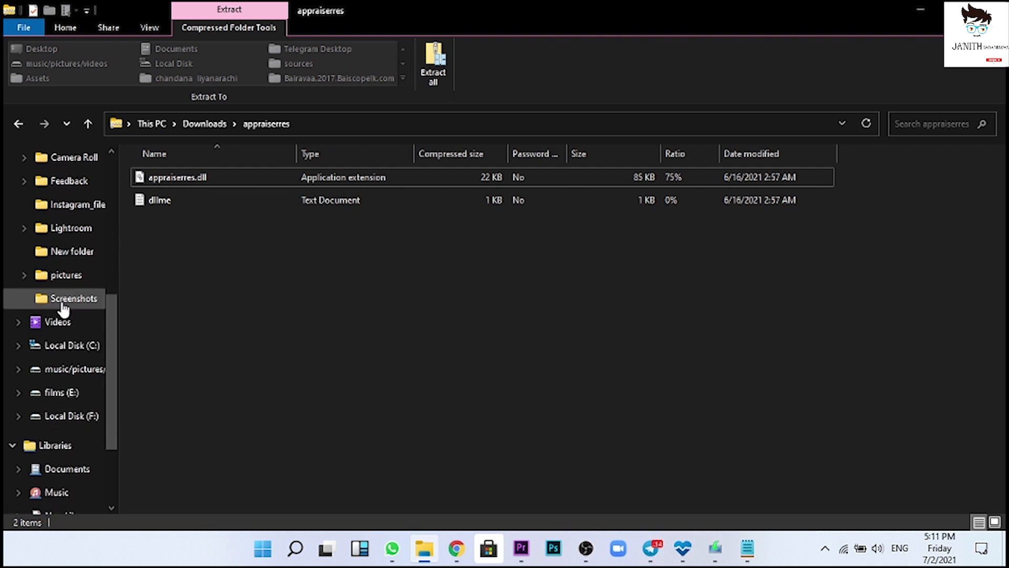
scroll(76, 430, "down", 1)
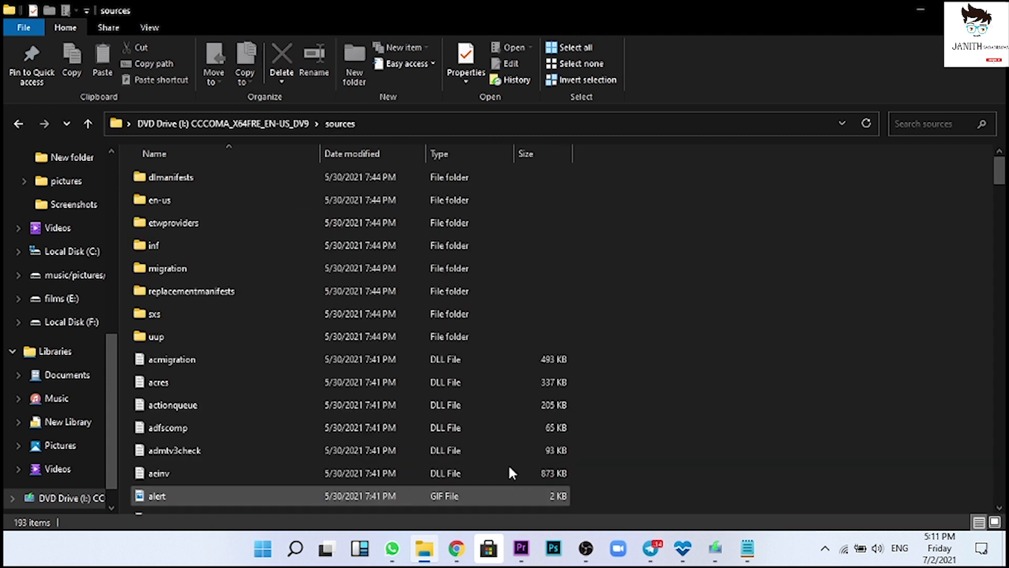
right_click(705, 452)
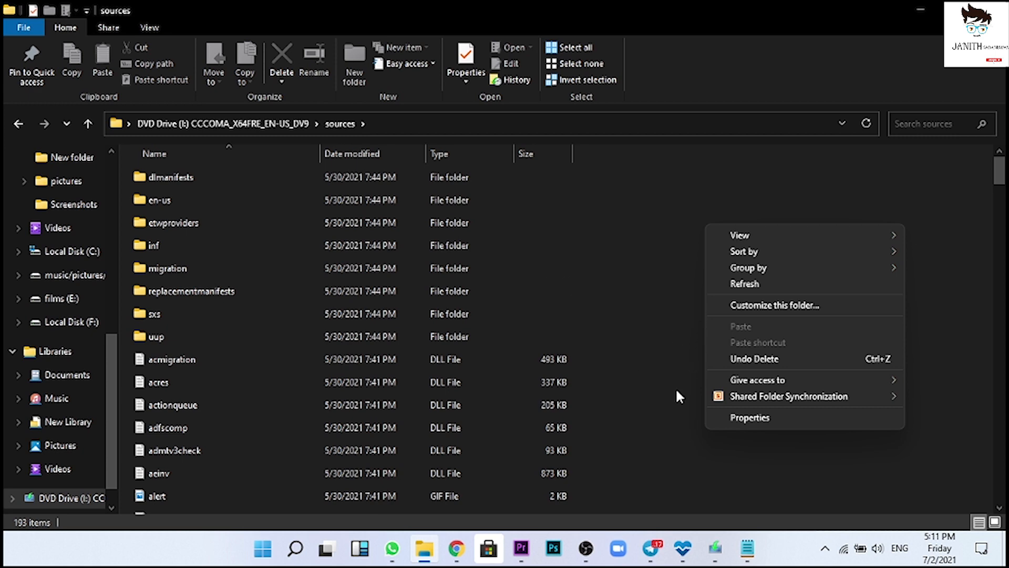
left_click(672, 408)
Look through the sources folder for the appraiserres DLL file and try pasting there again
scroll(368, 452, "down", 4)
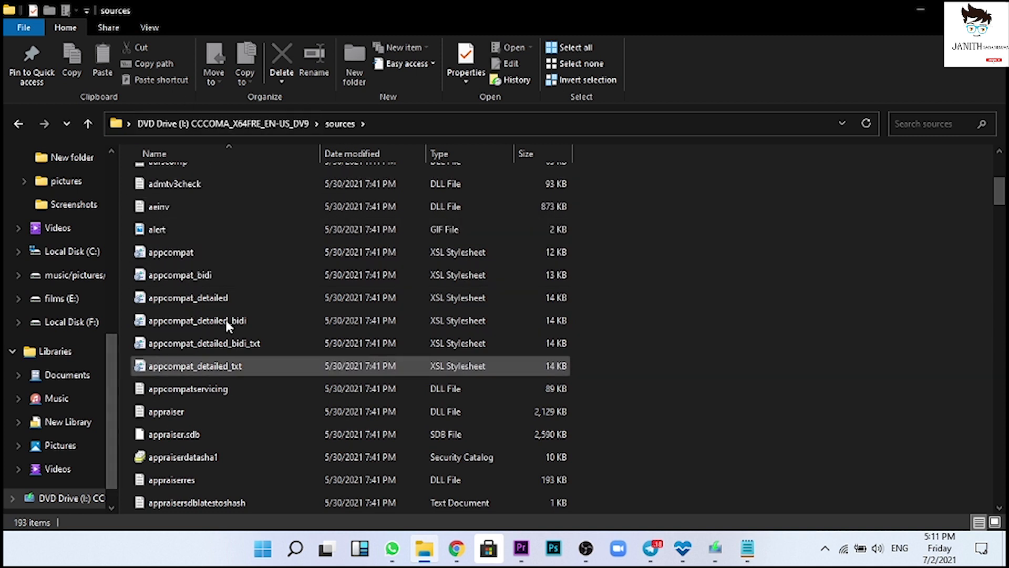
scroll(704, 268, "up", 2)
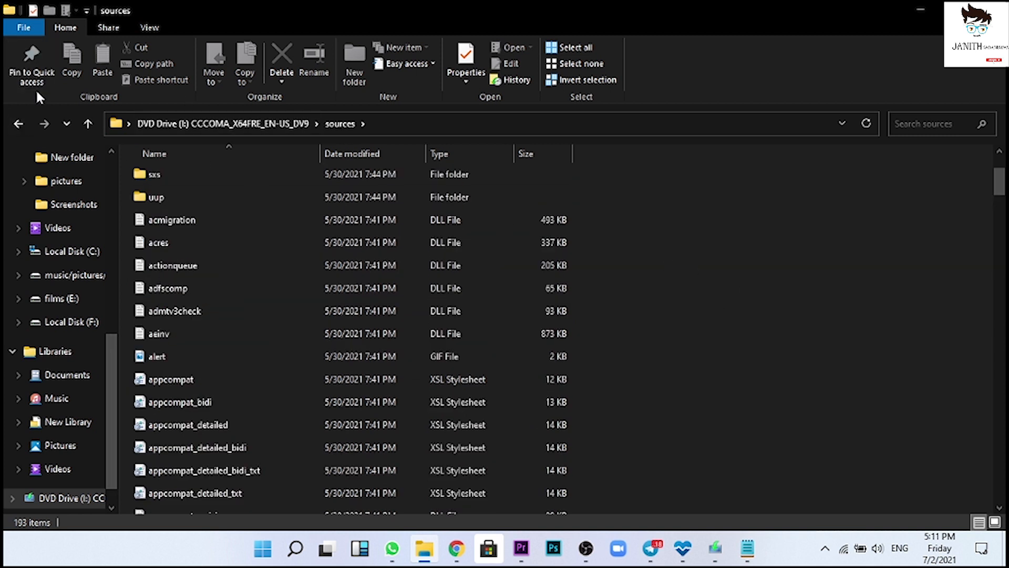
right_click(611, 332)
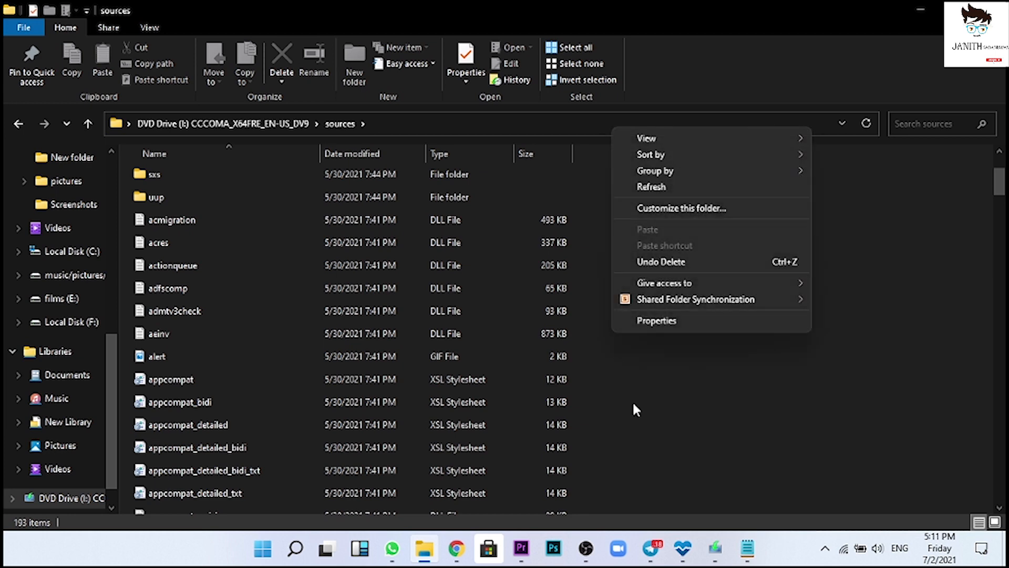
left_click(873, 276)
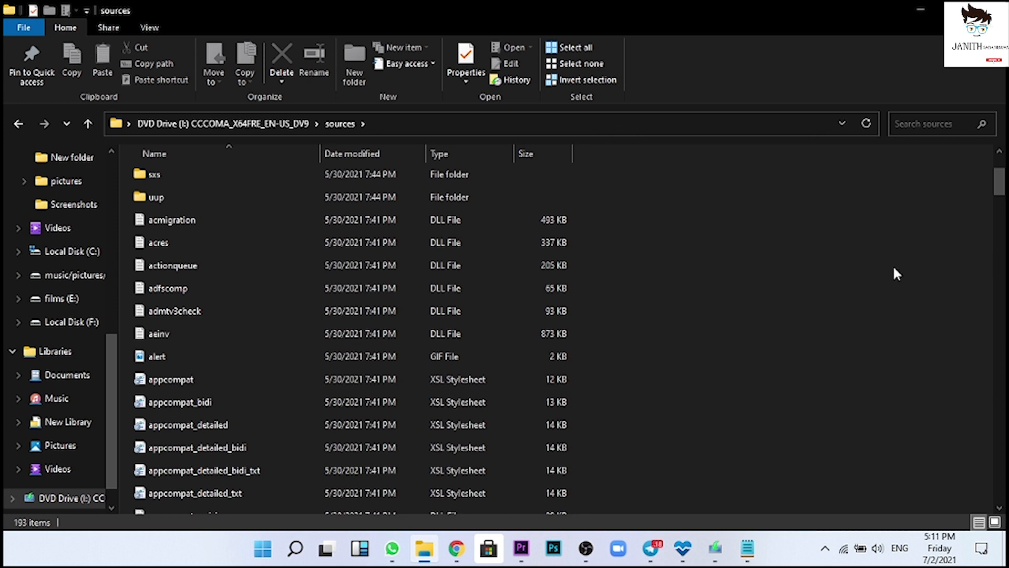
type("acres")
scroll(856, 214, "up", 3)
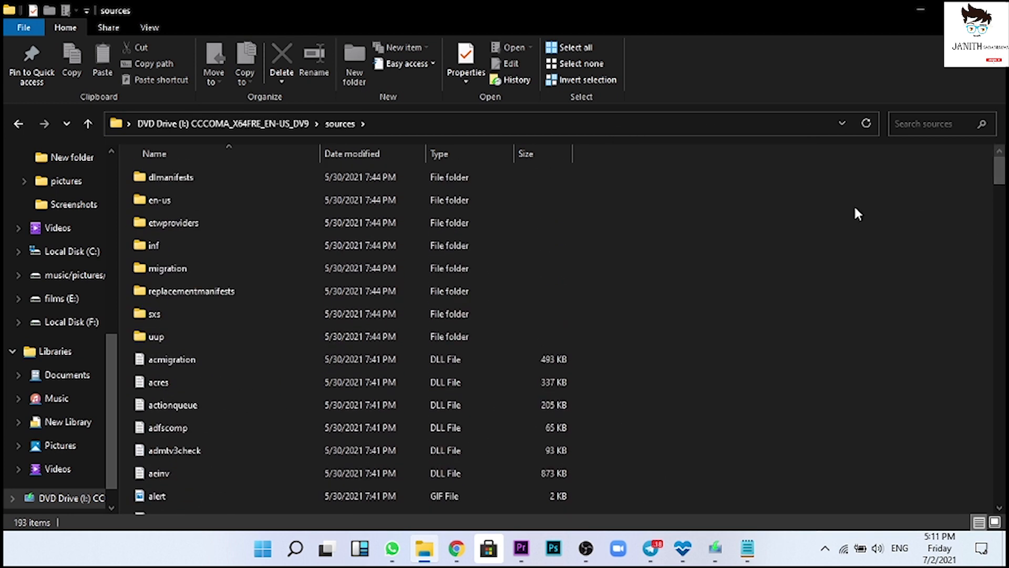
Run setup from the root of the mounted DVD drive and continue past the Install Windows 11 page
left_click(17, 125)
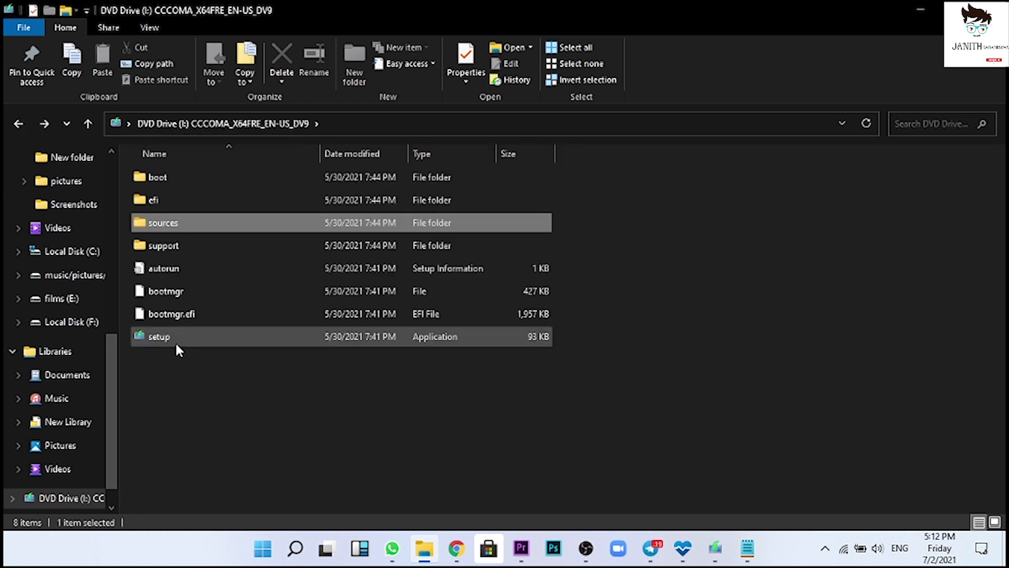
double_click(289, 337)
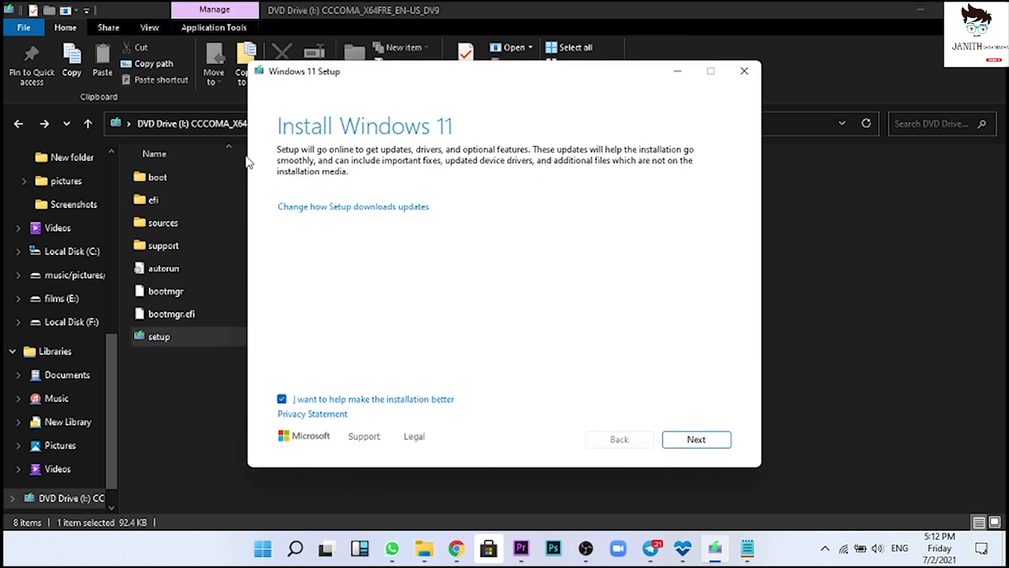
left_click(711, 446)
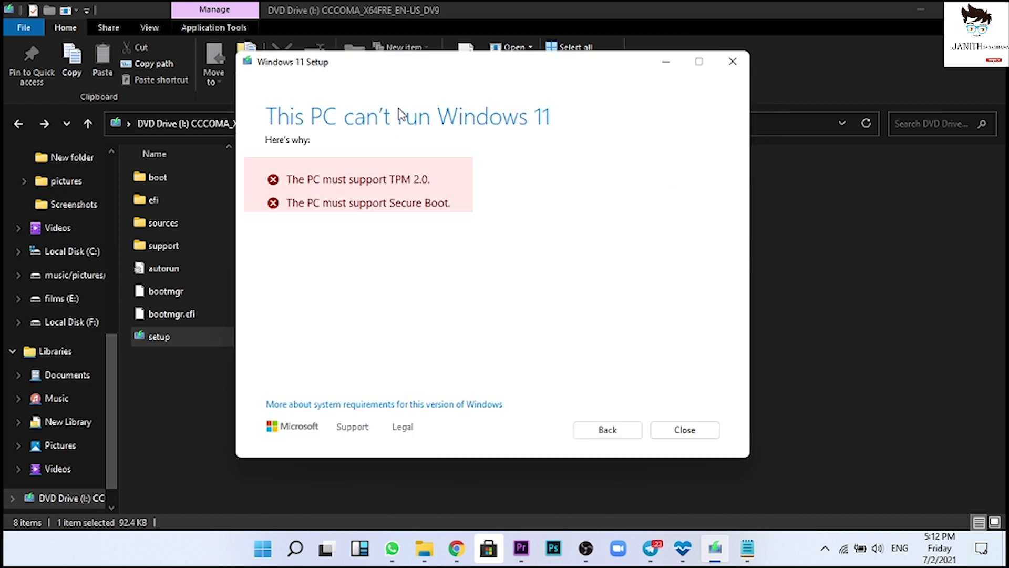
Return to the start of Windows 11 Setup, set the update download option to "Not right now", and continue
left_click(588, 427)
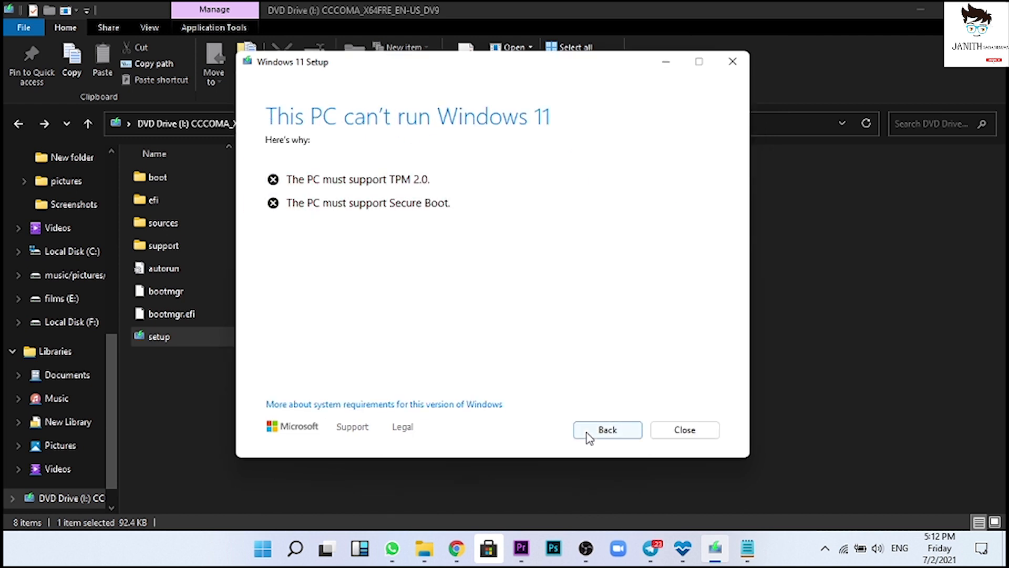
left_click(328, 199)
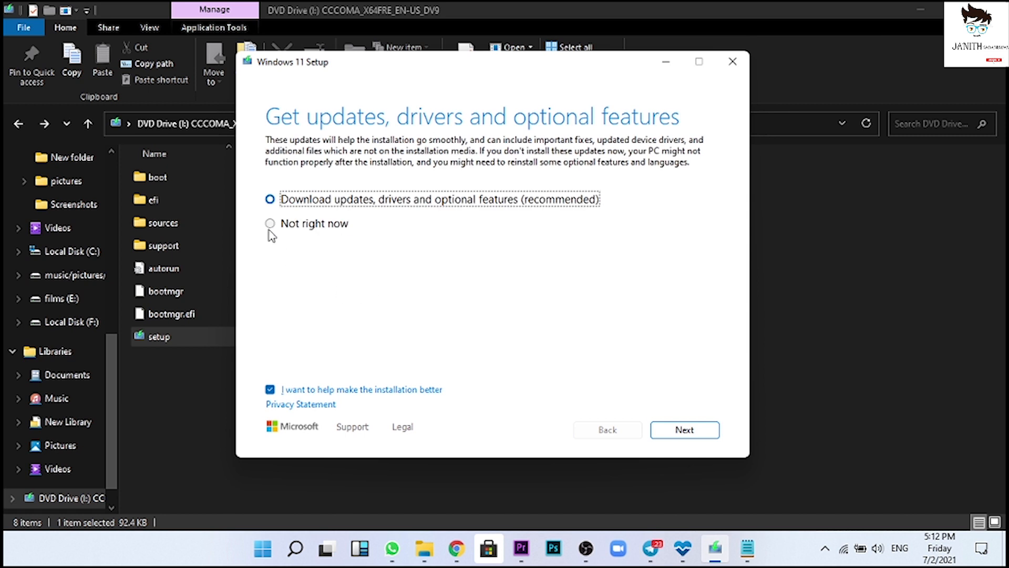
left_click(270, 223)
left_click(667, 435)
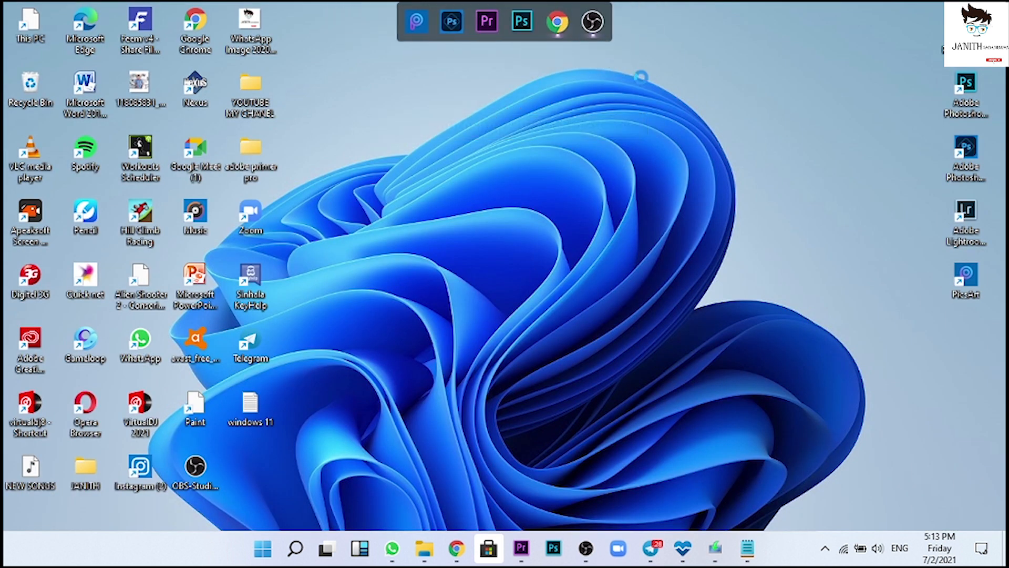
right_click(653, 209)
left_click(708, 156)
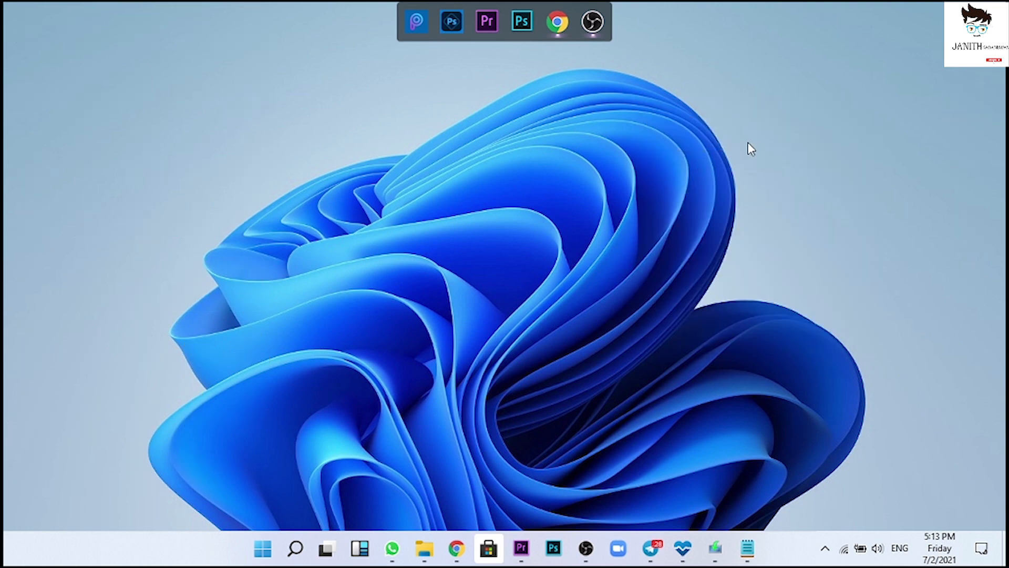
right_click(514, 272)
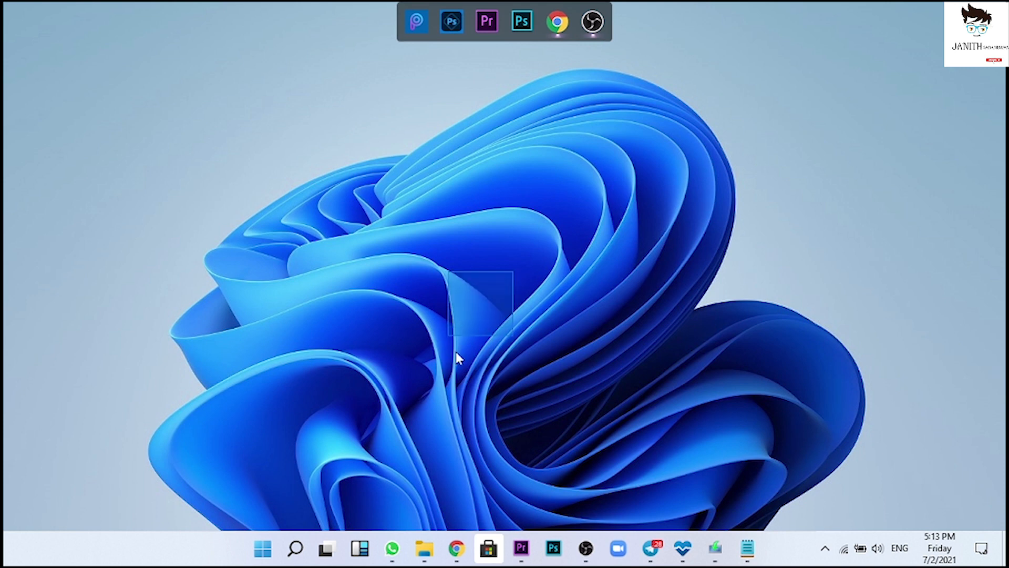
left_click(617, 320)
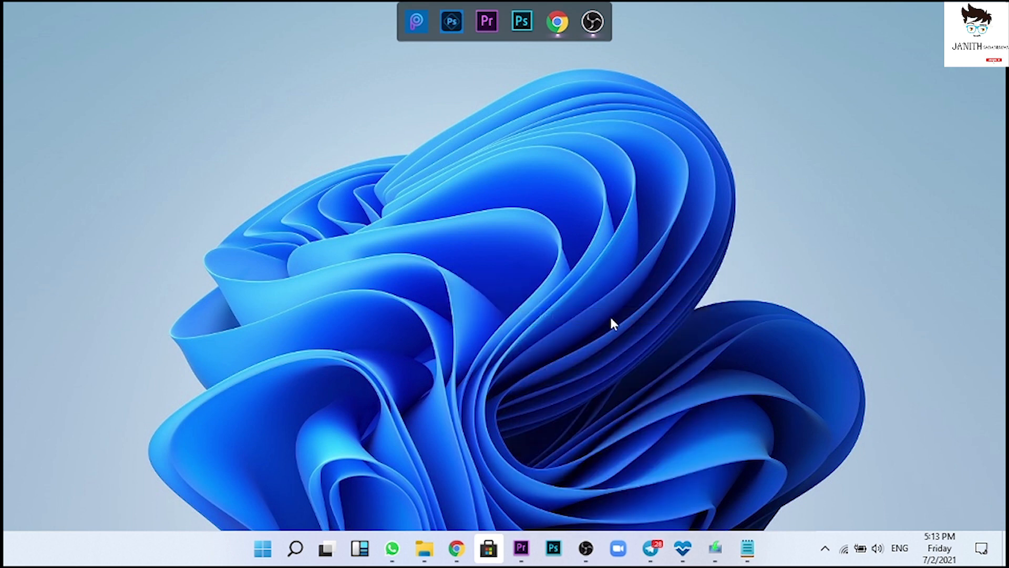
Open the Start menu to view the pinned apps and recommended files
left_click(263, 549)
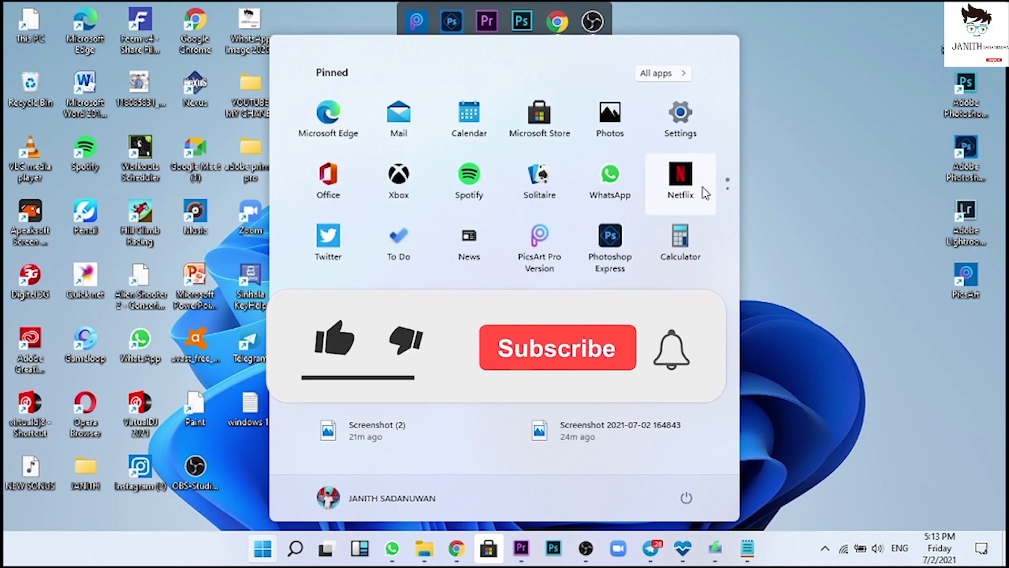
left_click(856, 40)
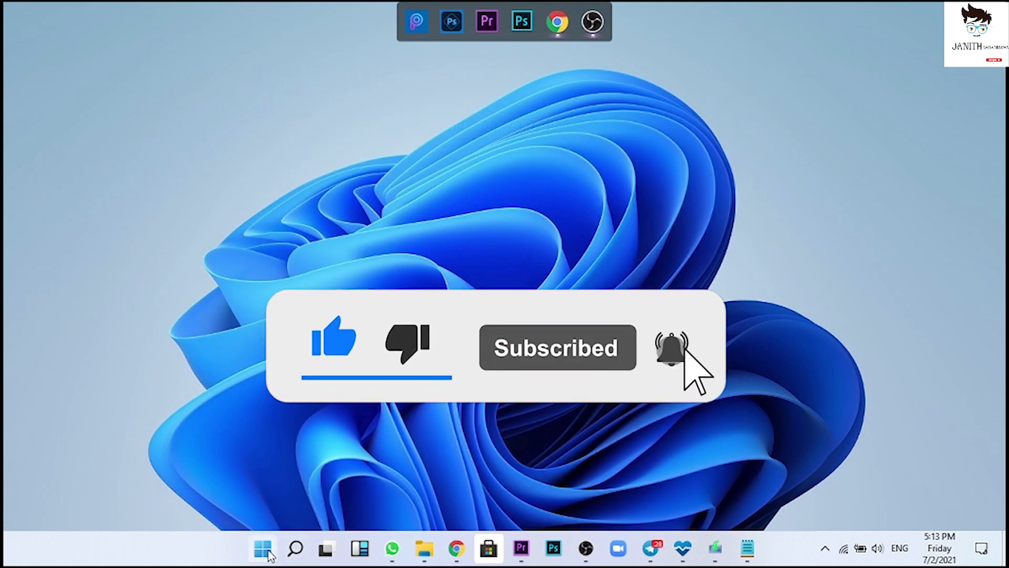
left_click(263, 549)
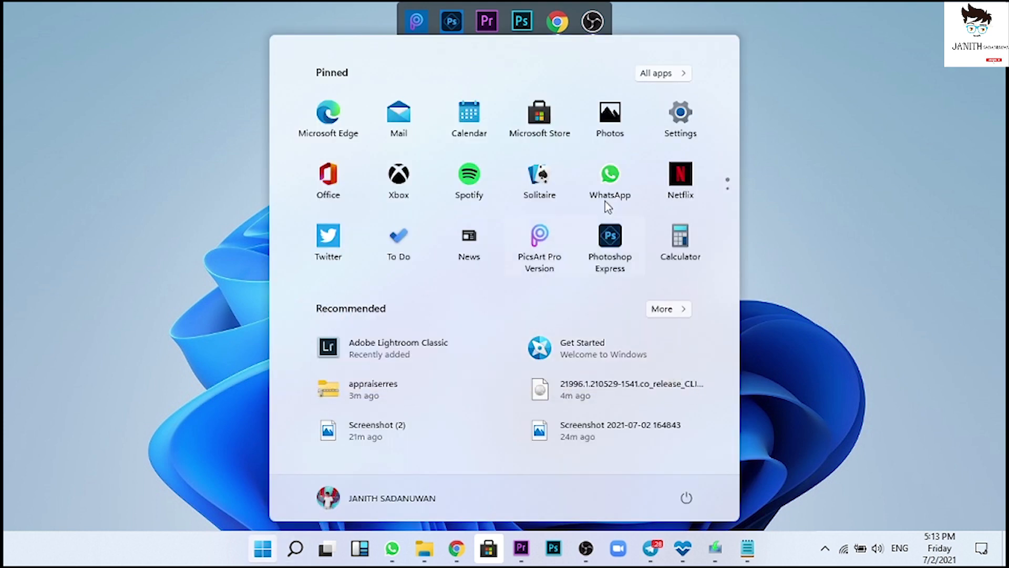